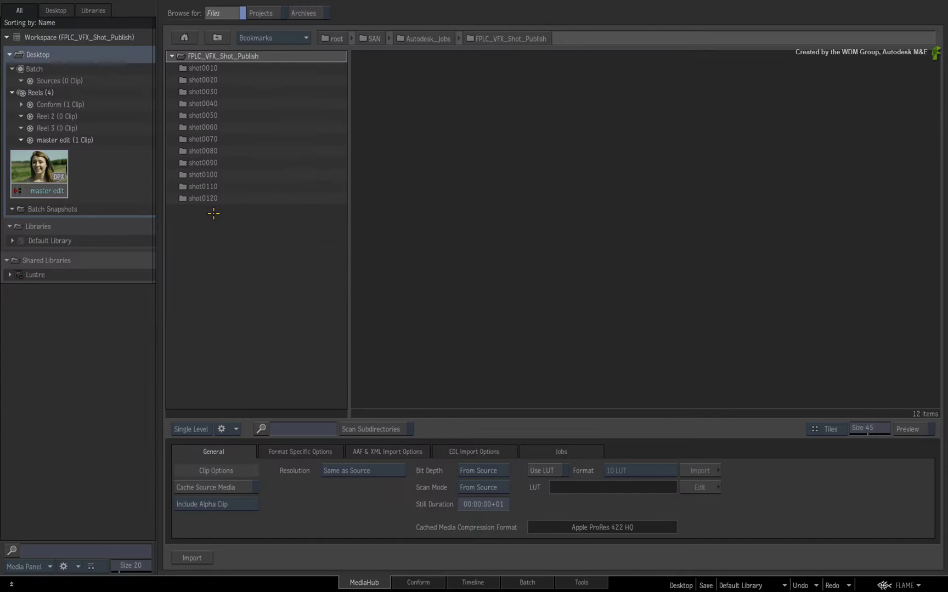
# Step: Switch to the master edit, select the V2.1 composite track and zoom in around shot0060
pyautogui.click(456, 583)
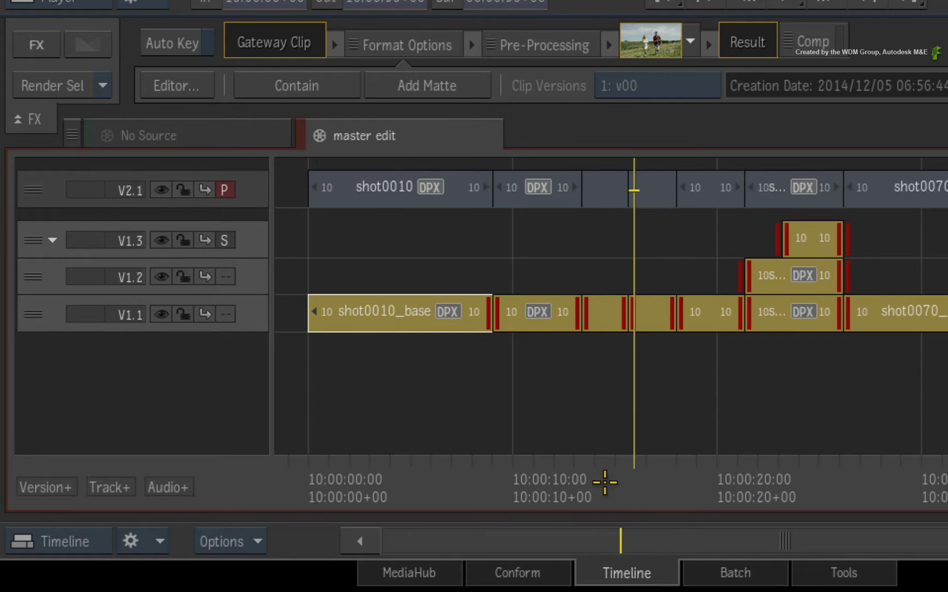
pyautogui.moveTo(605, 482)
pyautogui.mouseDown()
pyautogui.moveTo(357, 477)
pyautogui.moveTo(912, 398)
pyautogui.moveTo(698, 408)
pyautogui.moveTo(311, 450)
pyautogui.mouseUp()
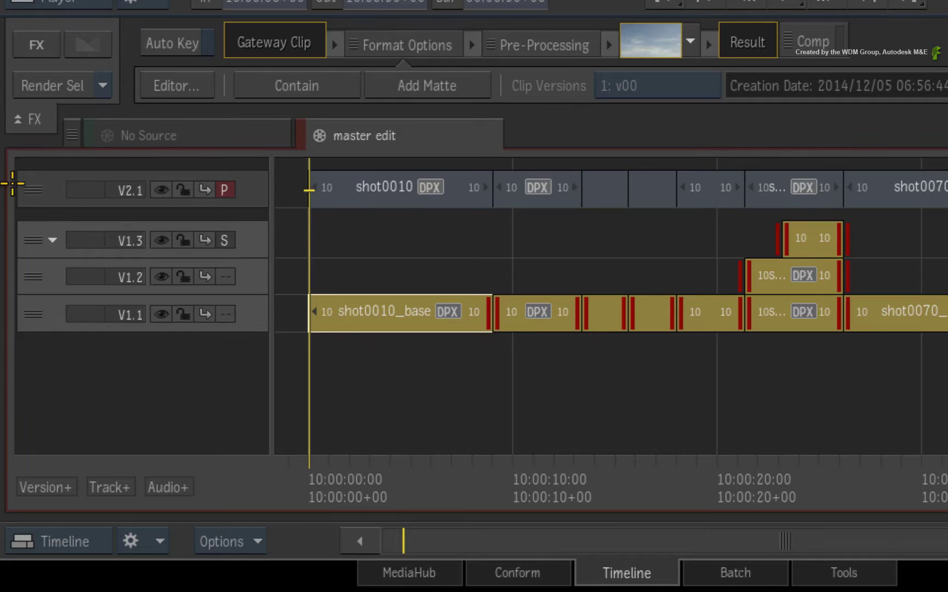
pyautogui.click(29, 187)
pyautogui.moveTo(313, 474)
pyautogui.mouseDown()
pyautogui.moveTo(789, 412)
pyautogui.moveTo(938, 381)
pyautogui.moveTo(772, 388)
pyautogui.mouseUp()
pyautogui.moveTo(536, 491); pyautogui.dragTo(517, 487)
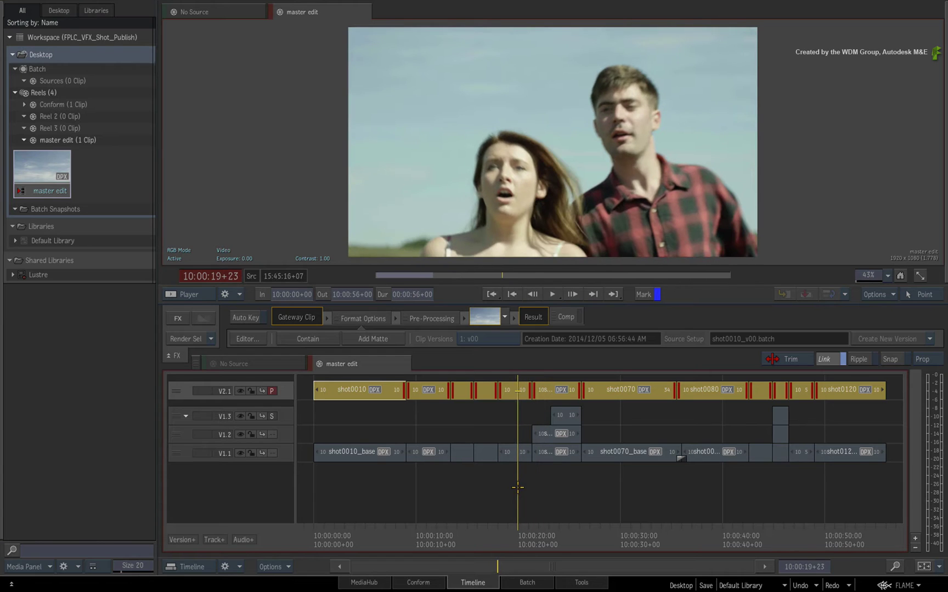
pyautogui.moveTo(497, 567); pyautogui.dragTo(471, 433)
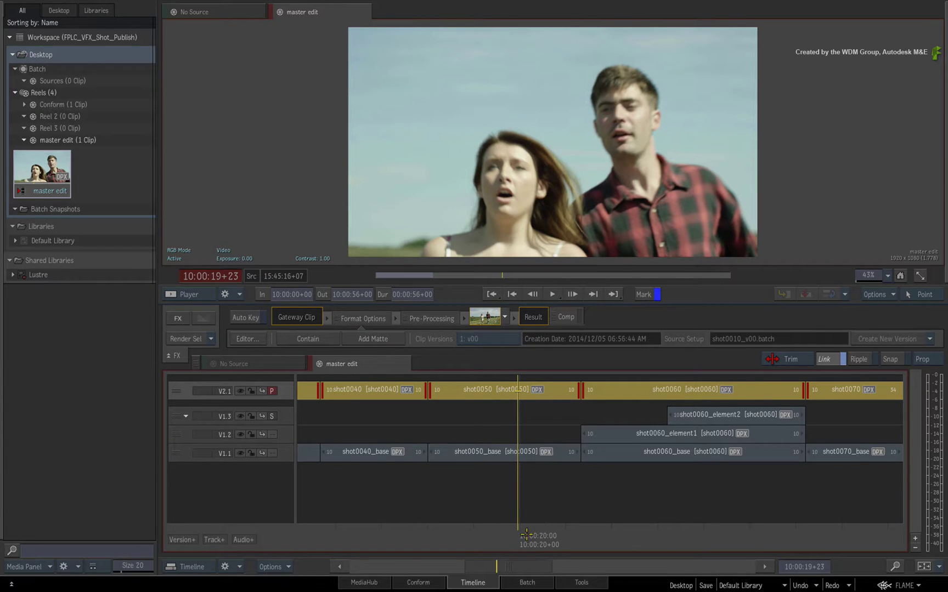
# Step: Read the Source Setup links of shot0040 and shot0050 (shot0050_v00.batch, clip version v00)
pyautogui.moveTo(538, 526)
pyautogui.mouseDown()
pyautogui.moveTo(648, 516)
pyautogui.moveTo(381, 503)
pyautogui.mouseUp()
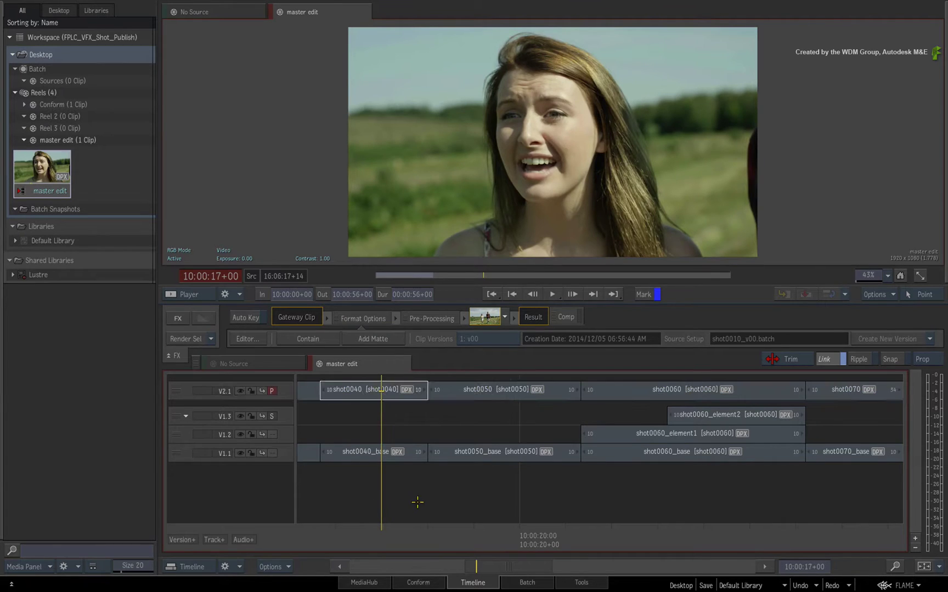
pyautogui.click(381, 503)
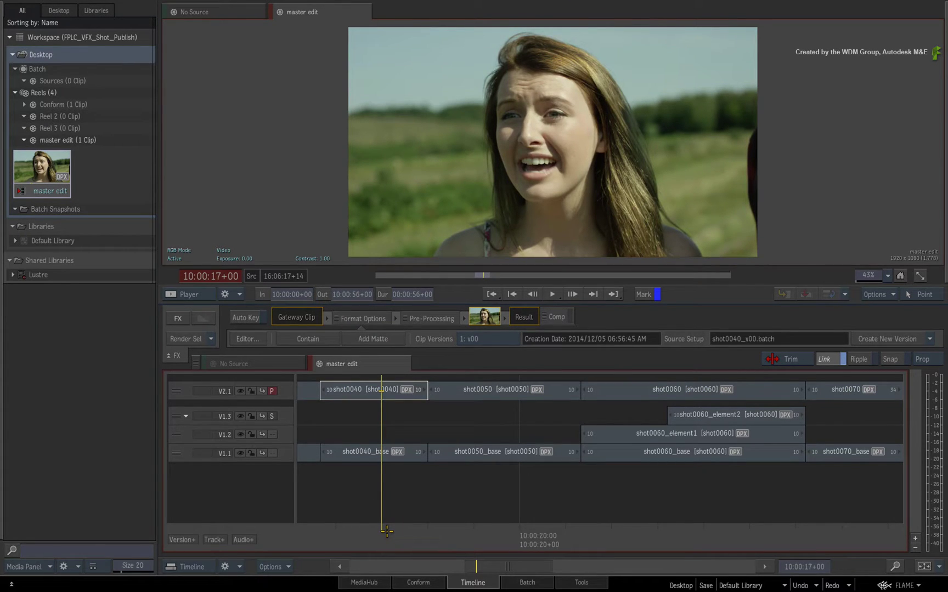
pyautogui.moveTo(386, 532); pyautogui.dragTo(538, 501)
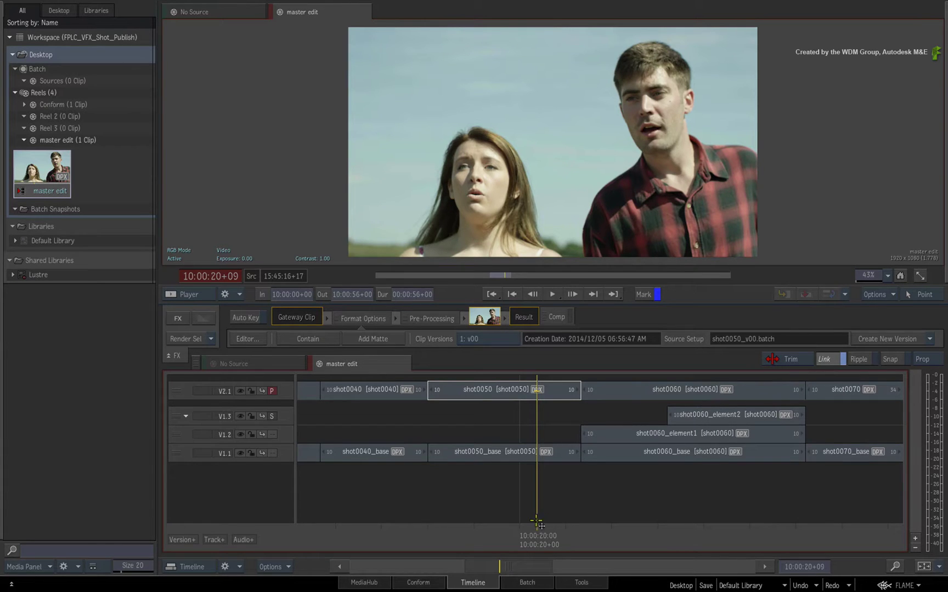
pyautogui.moveTo(519, 563); pyautogui.dragTo(533, 563)
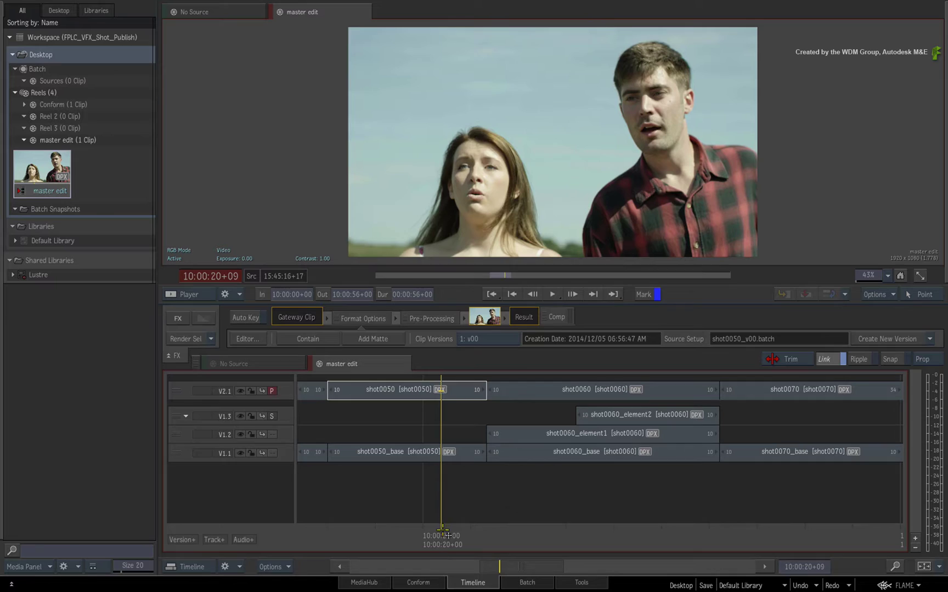
# Step: Scrub back and forth across shot0060 to preview its base plate and two element layers
pyautogui.moveTo(442, 530)
pyautogui.mouseDown()
pyautogui.moveTo(382, 524)
pyautogui.moveTo(626, 482)
pyautogui.moveTo(839, 469)
pyautogui.moveTo(586, 470)
pyautogui.moveTo(402, 485)
pyautogui.moveTo(368, 497)
pyautogui.moveTo(678, 439)
pyautogui.moveTo(864, 429)
pyautogui.moveTo(516, 443)
pyautogui.mouseUp()
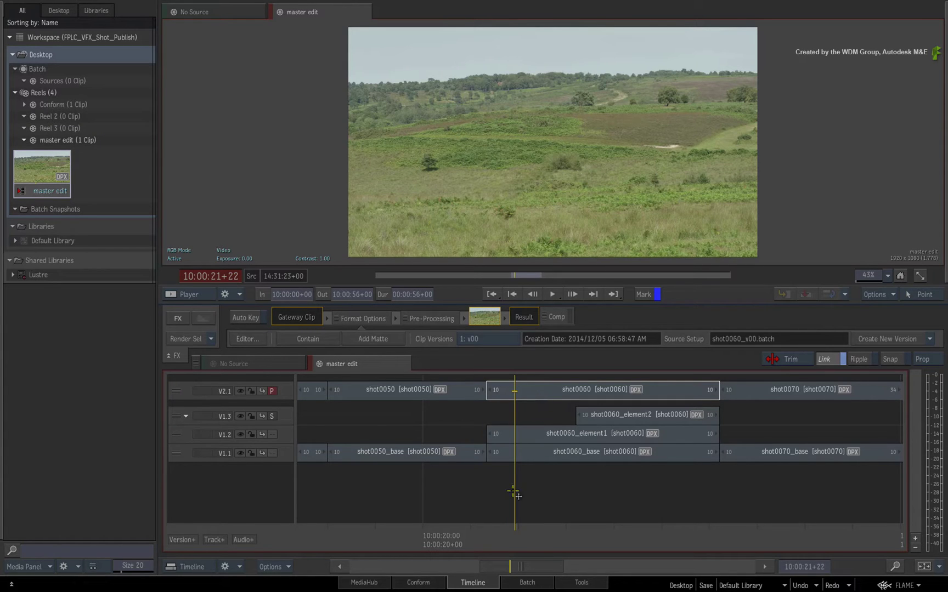
pyautogui.moveTo(517, 535)
pyautogui.mouseDown()
pyautogui.moveTo(672, 517)
pyautogui.moveTo(662, 517)
pyautogui.mouseUp()
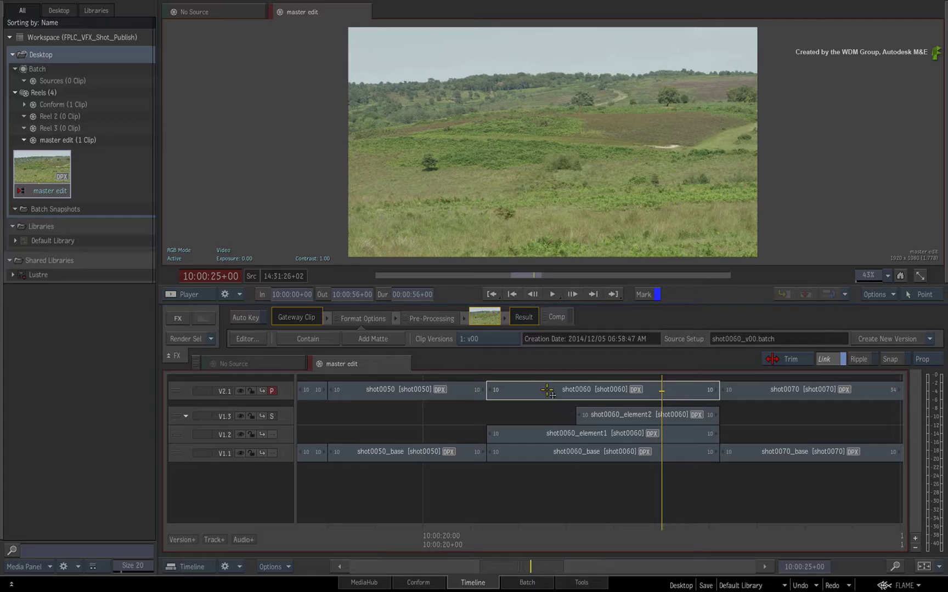
pyautogui.moveTo(662, 535)
pyautogui.mouseDown()
pyautogui.moveTo(396, 513)
pyautogui.moveTo(663, 468)
pyautogui.mouseUp()
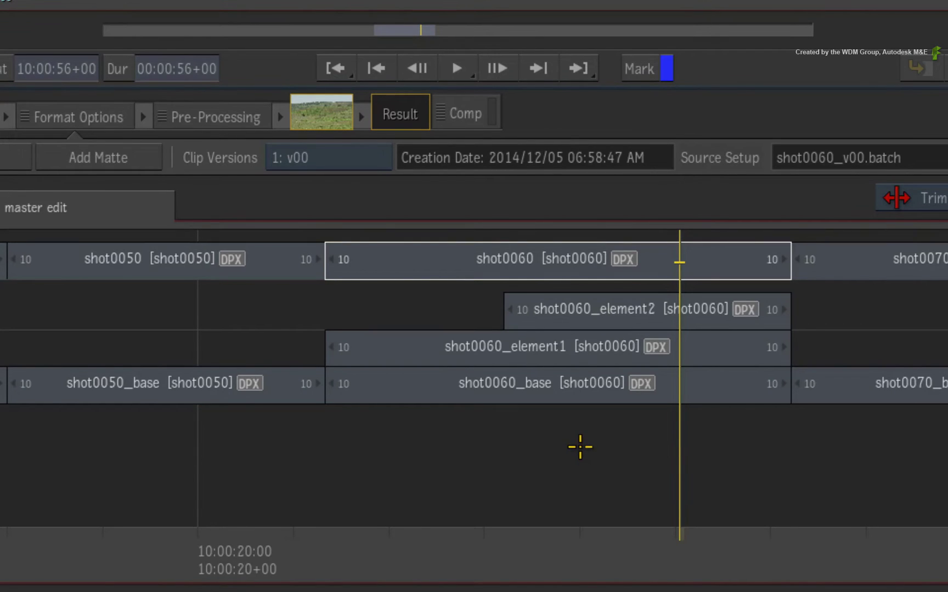
# Step: Select shot0060 on V2.1 and show its Create New Version dropdown choices
pyautogui.click(433, 263)
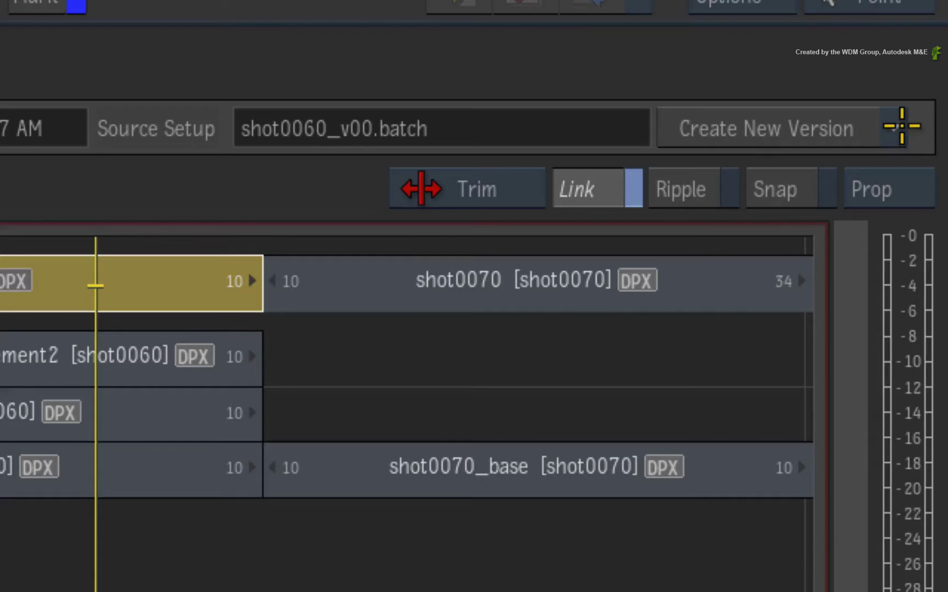
pyautogui.click(932, 339)
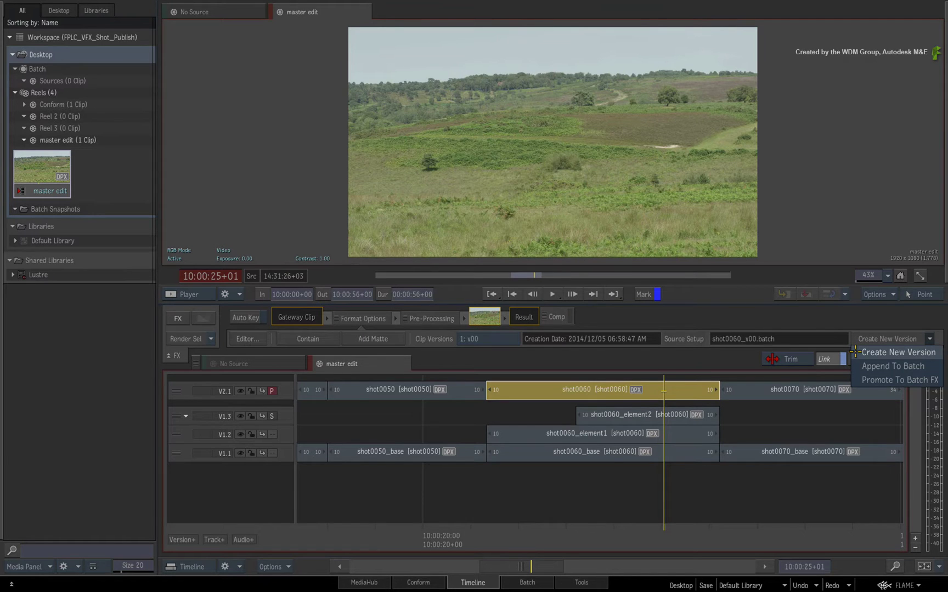
# Step: Choose Create New Version so shot0060's setup opens in the Batch Schematic
pyautogui.click(856, 352)
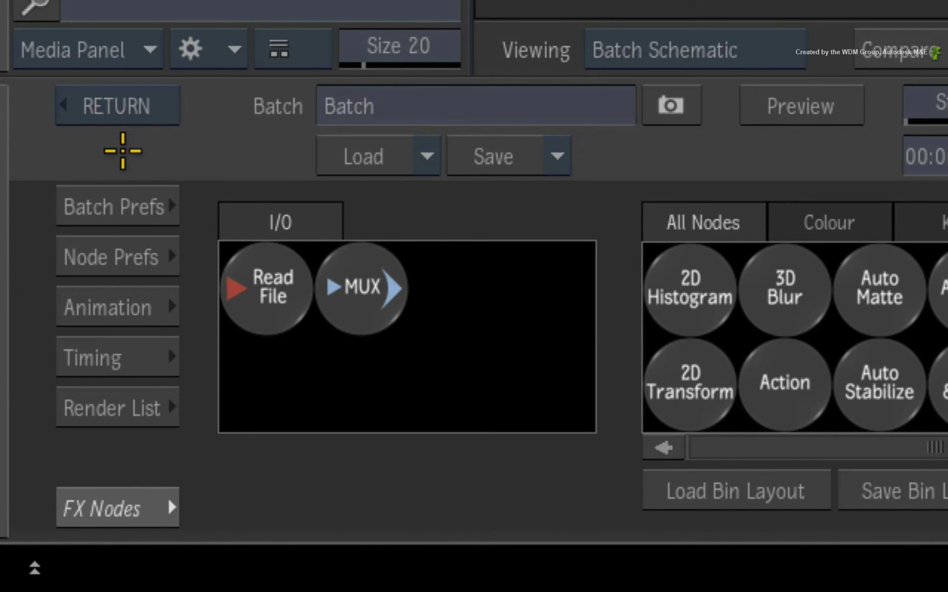
# Step: Dismiss the RETURN exit options and select shot0060's Write File output node
pyautogui.click(159, 103)
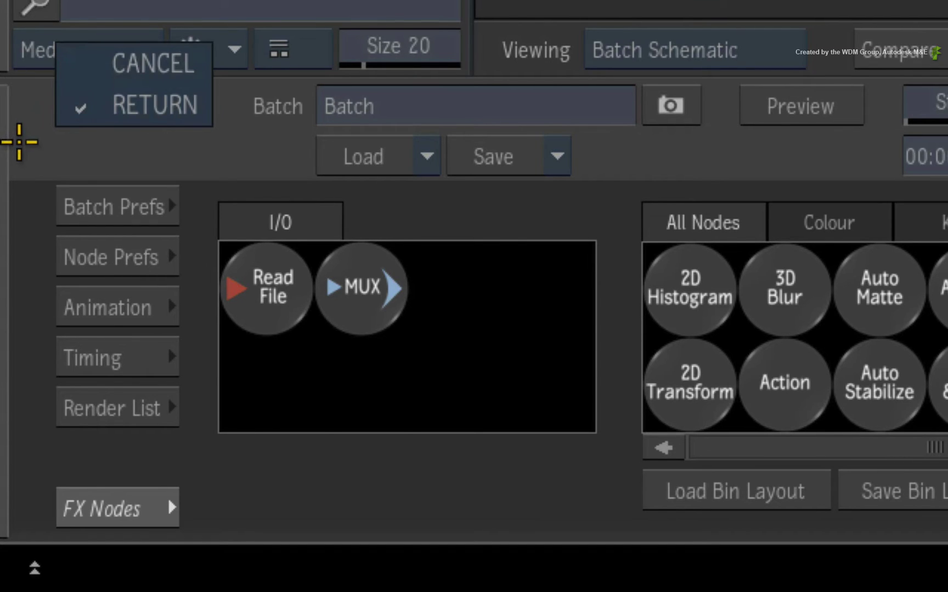
pyautogui.click(24, 126)
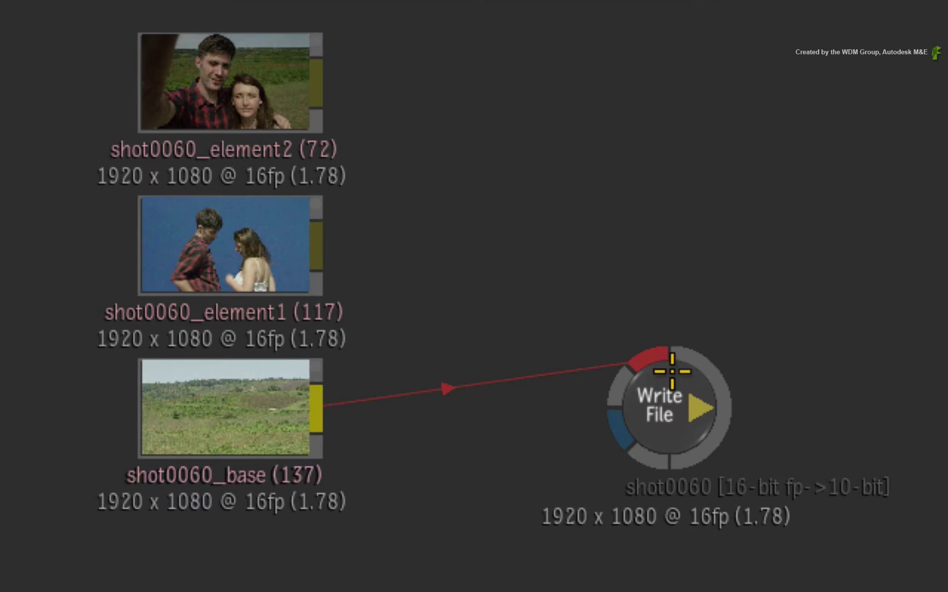
pyautogui.click(629, 183)
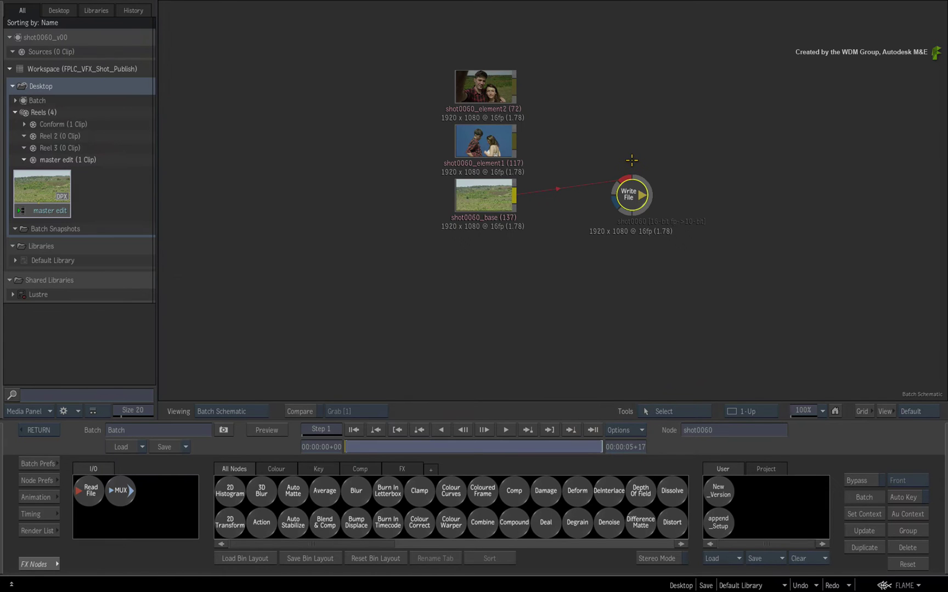
# Step: Check the Write File Clip Version, then append the New_Version MUX, MasterK and Action template
pyautogui.click(631, 196)
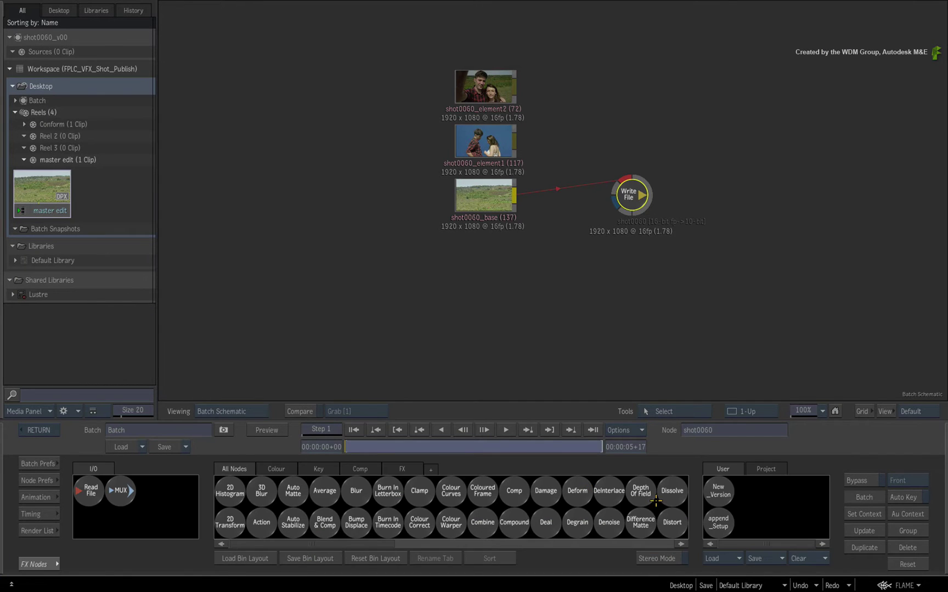
pyautogui.click(718, 491)
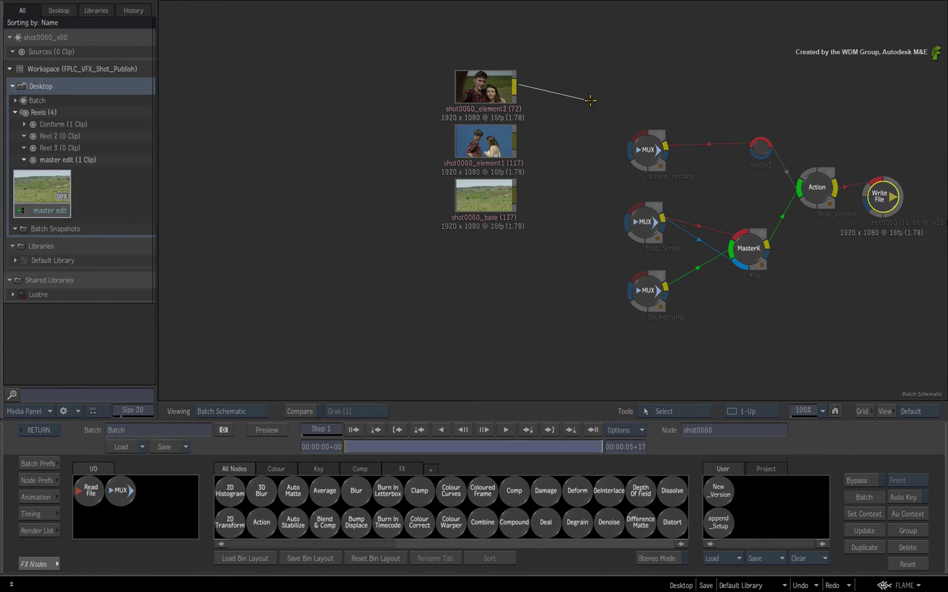
# Step: Wire element2, element1 and base into the comp's MUX inputs and render shot0060 as v01
pyautogui.moveTo(514, 87); pyautogui.dragTo(639, 148)
pyautogui.moveTo(514, 141); pyautogui.dragTo(636, 211)
pyautogui.moveTo(499, 183); pyautogui.dragTo(636, 283)
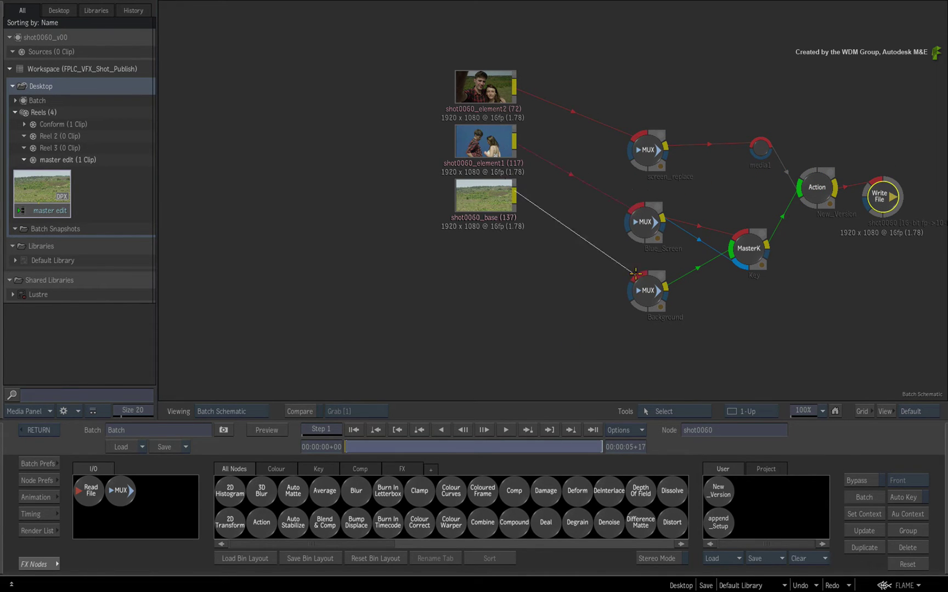
pyautogui.press('F4')
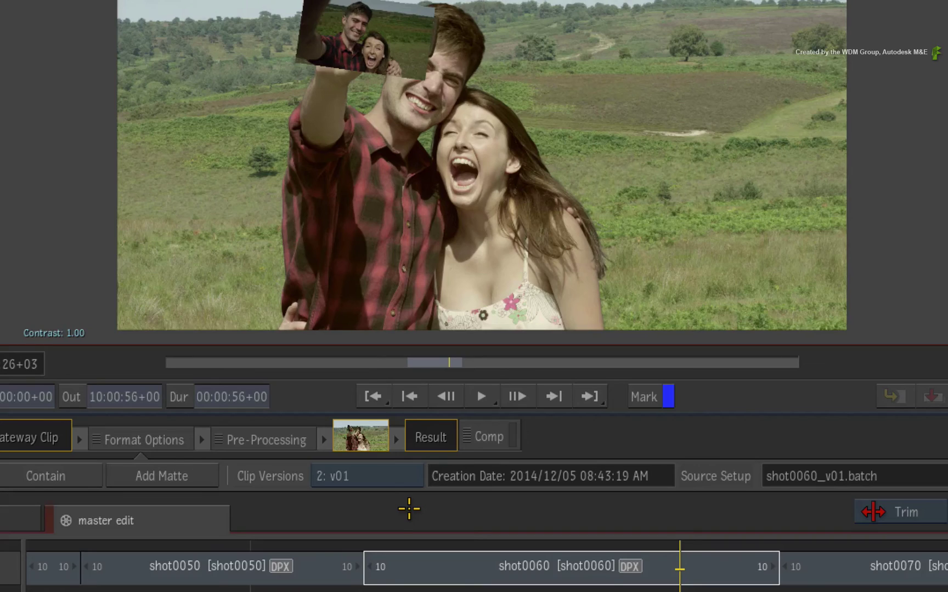
pyautogui.click(396, 474)
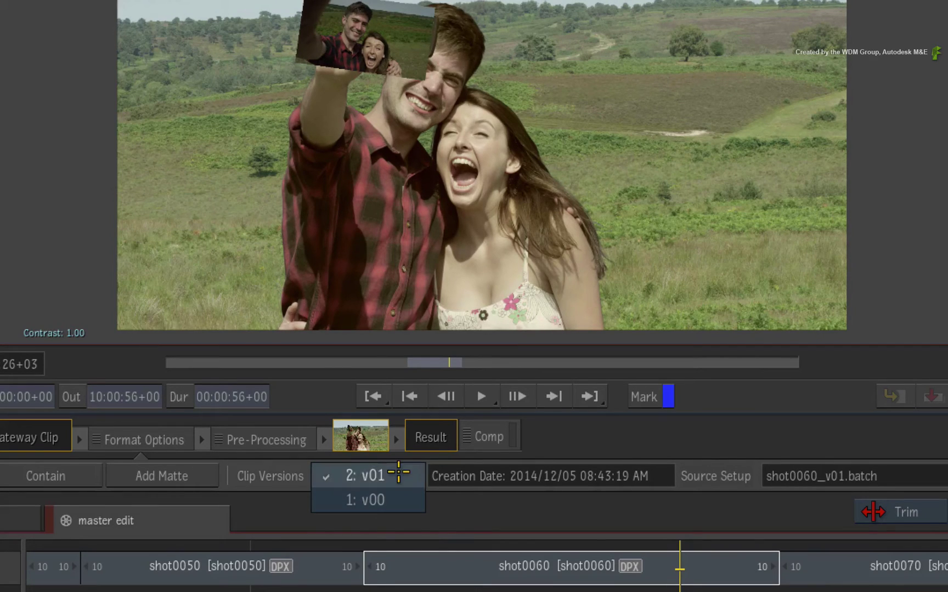
pyautogui.click(404, 499)
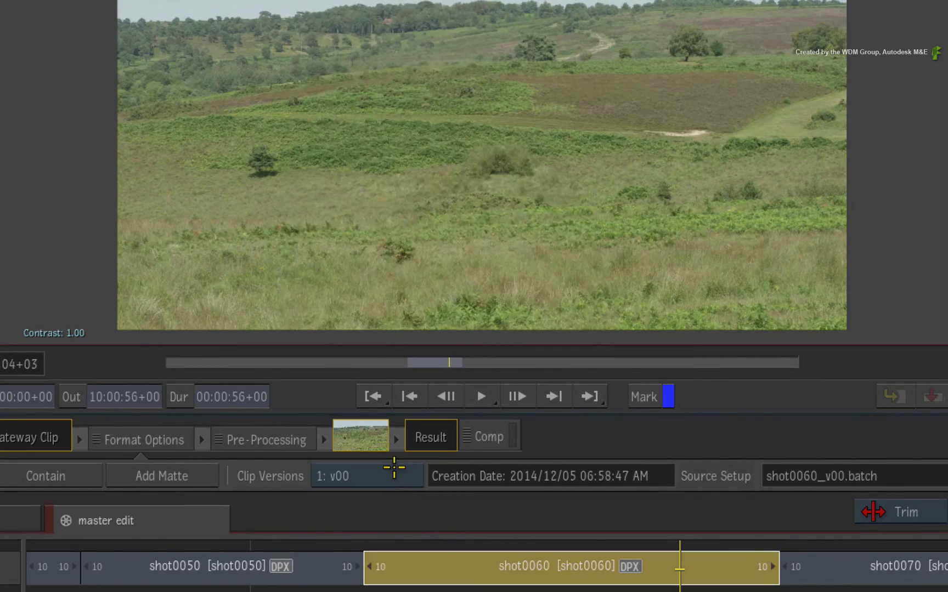
pyautogui.click(394, 467)
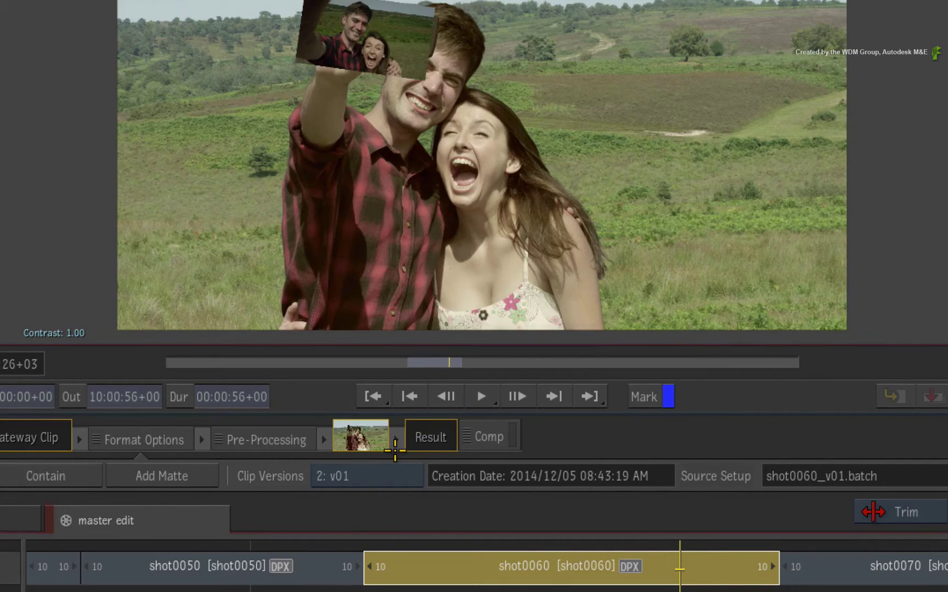
pyautogui.click(397, 476)
pyautogui.click(400, 500)
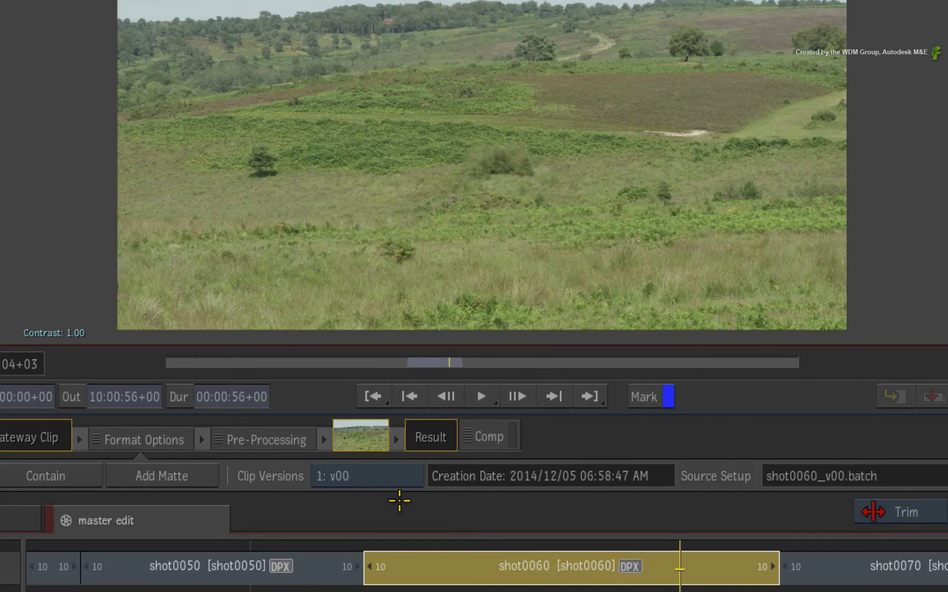
pyautogui.click(396, 472)
pyautogui.click(398, 453)
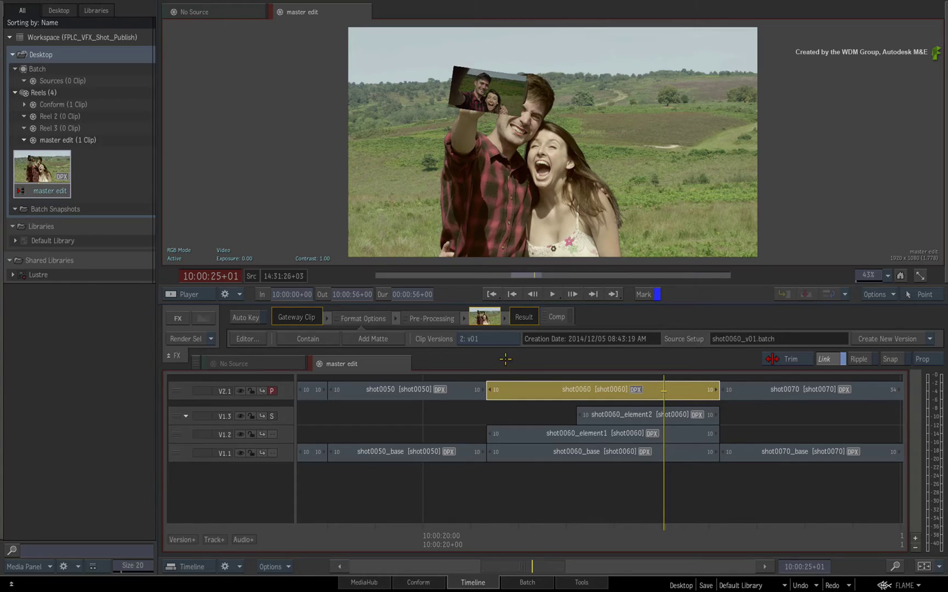
# Step: Park on shot0100 and use Append To Batch to load its base and element clips
pyautogui.moveTo(523, 565); pyautogui.dragTo(669, 532)
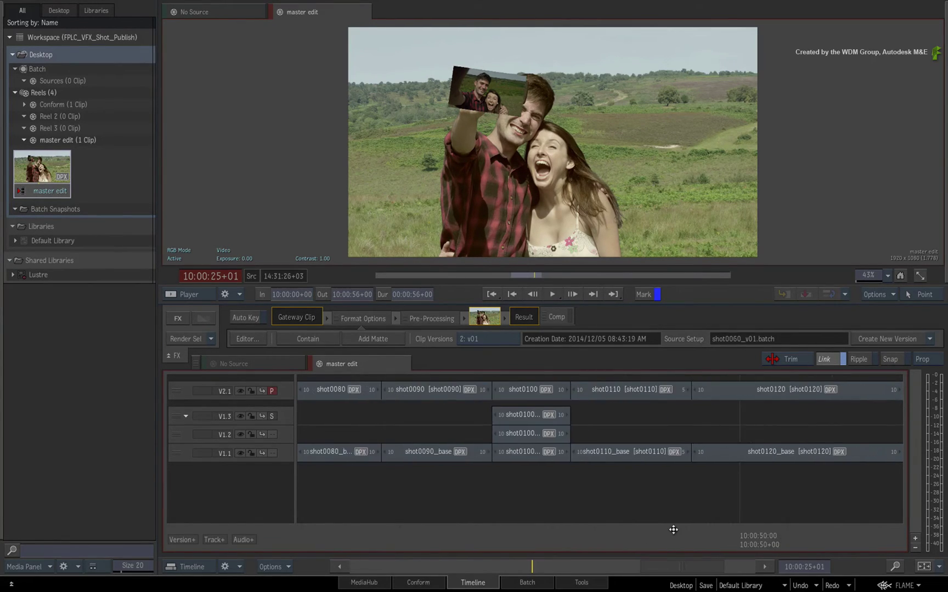
pyautogui.click(512, 538)
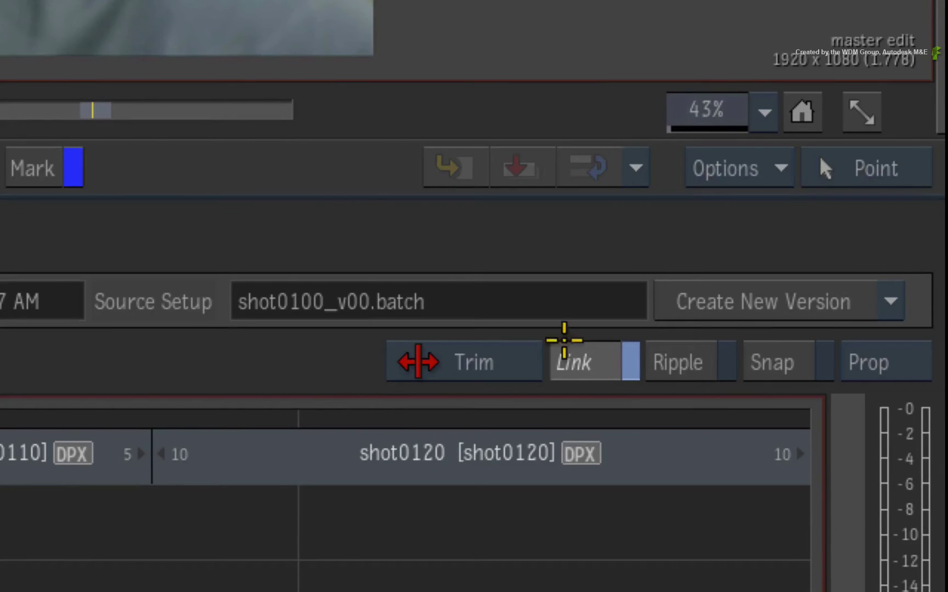
pyautogui.click(887, 310)
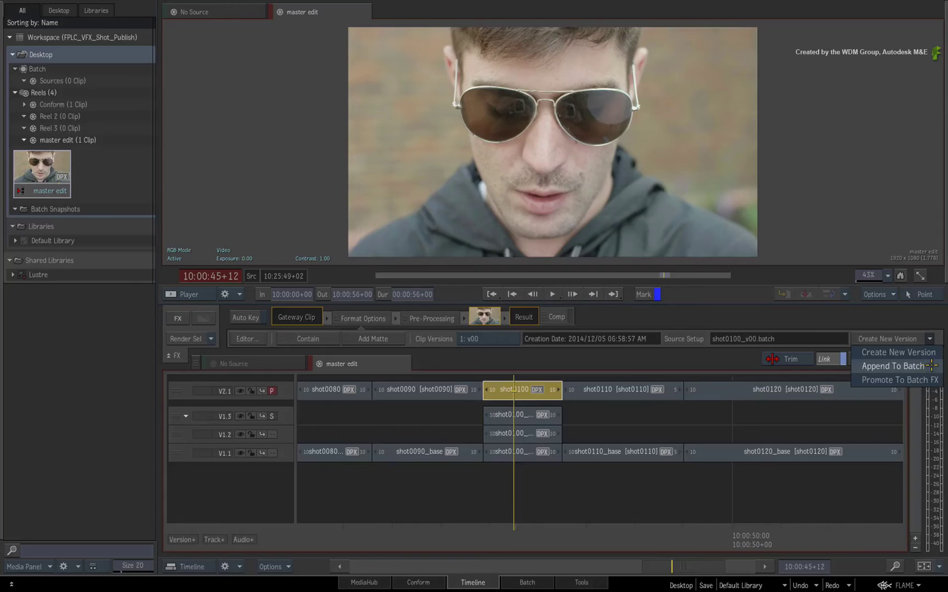
pyautogui.click(929, 366)
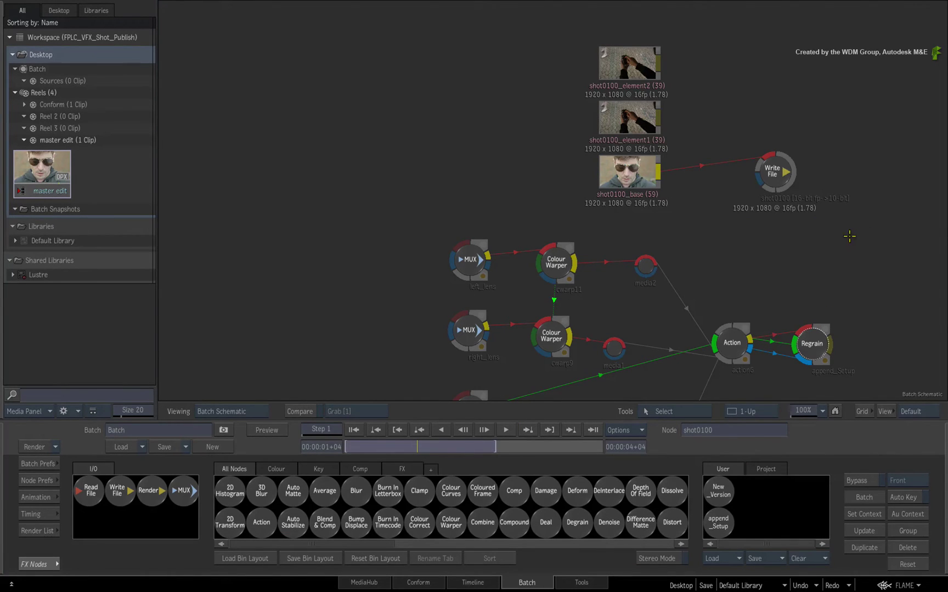
# Step: Unlink the base clip from Write File and reposition the Write File and comp nodes
pyautogui.moveTo(841, 233); pyautogui.dragTo(694, 254)
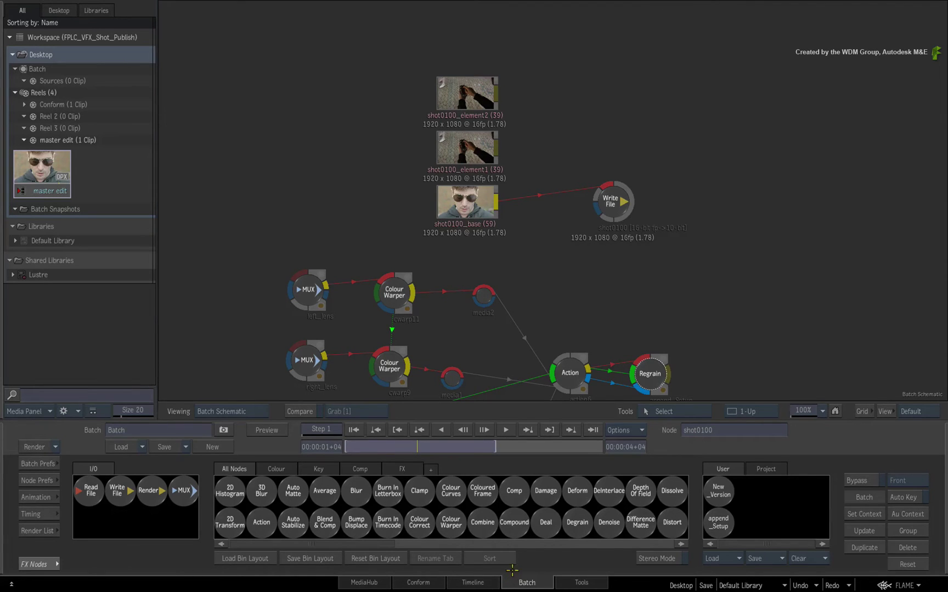
pyautogui.moveTo(572, 96); pyautogui.dragTo(557, 233)
pyautogui.moveTo(632, 212); pyautogui.dragTo(814, 172)
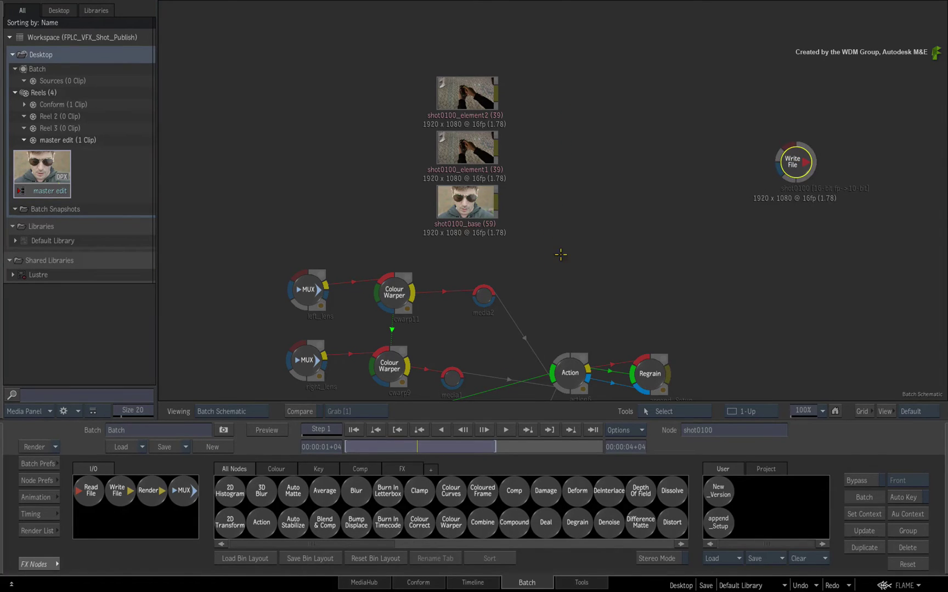
pyautogui.moveTo(660, 366)
pyautogui.mouseDown()
pyautogui.moveTo(870, 336)
pyautogui.moveTo(909, 154)
pyautogui.mouseUp()
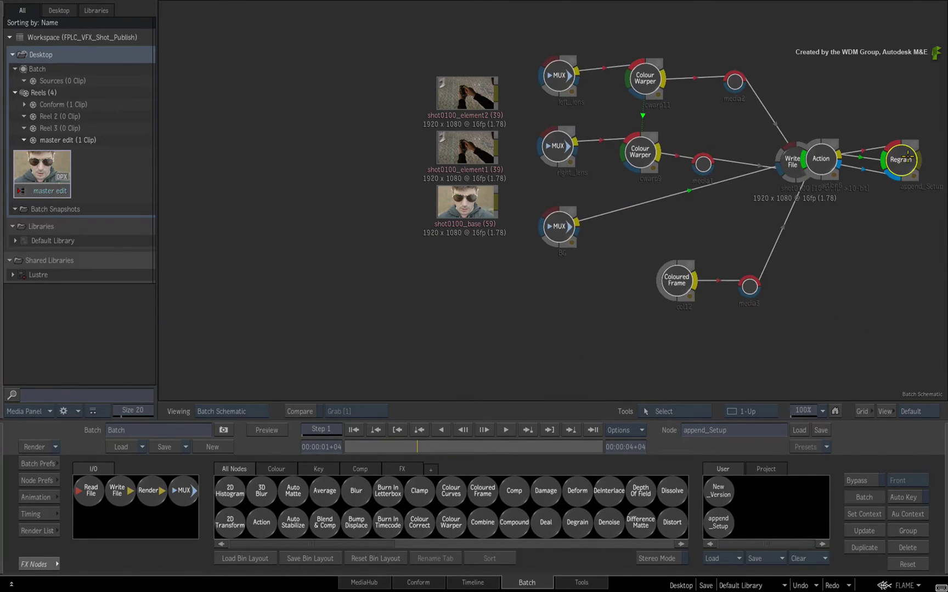
# Step: Link shot0100_element2, element1 and base to the left lens, right lens and BG MUX nodes
pyautogui.moveTo(499, 94); pyautogui.dragTo(549, 71)
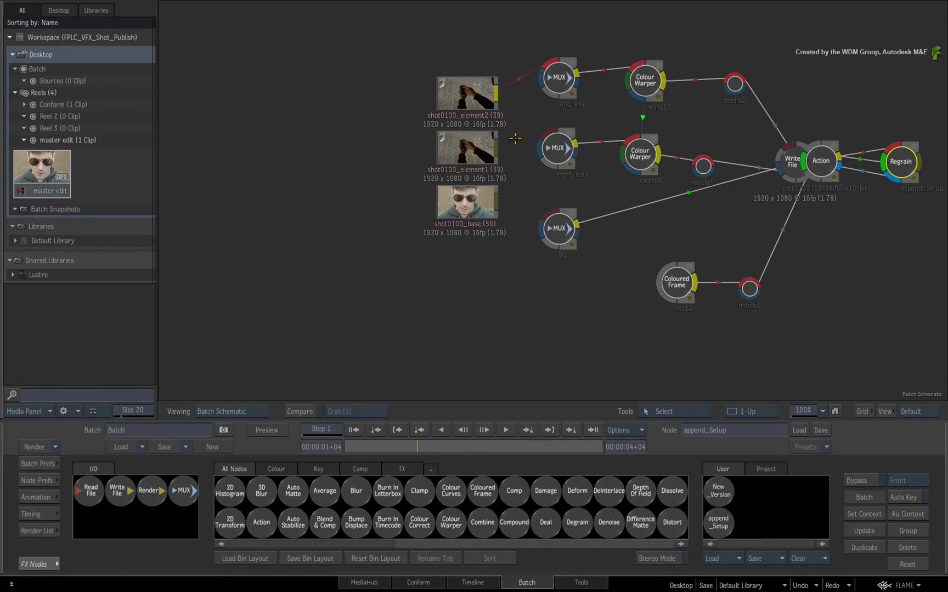
pyautogui.moveTo(497, 145); pyautogui.dragTo(550, 134)
pyautogui.moveTo(497, 200)
pyautogui.mouseDown()
pyautogui.moveTo(547, 204)
pyautogui.moveTo(553, 214)
pyautogui.mouseUp()
pyautogui.press('Home')
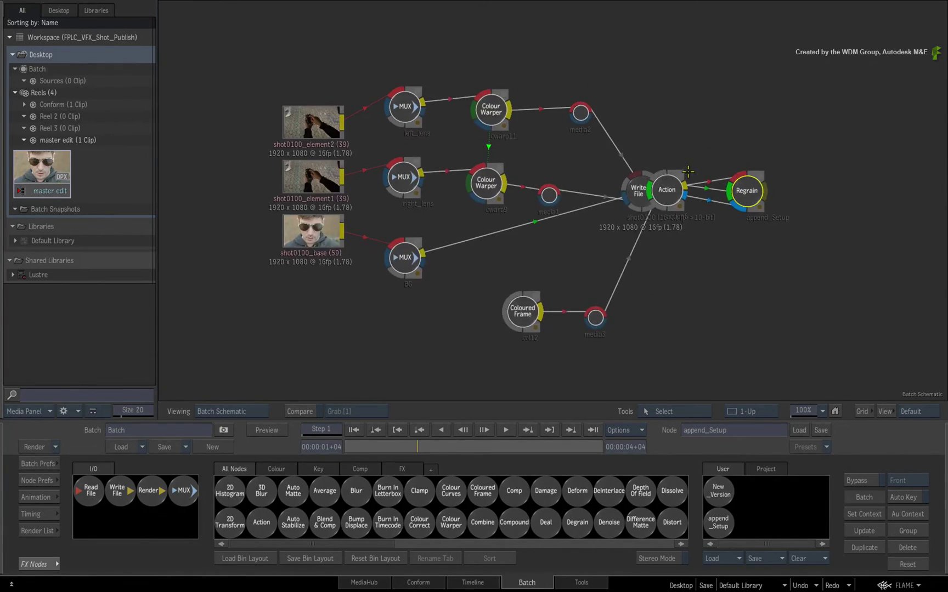
# Step: Connect the Regrain output into the Write File node and render the shot0100 composite
pyautogui.moveTo(638, 189); pyautogui.dragTo(833, 181)
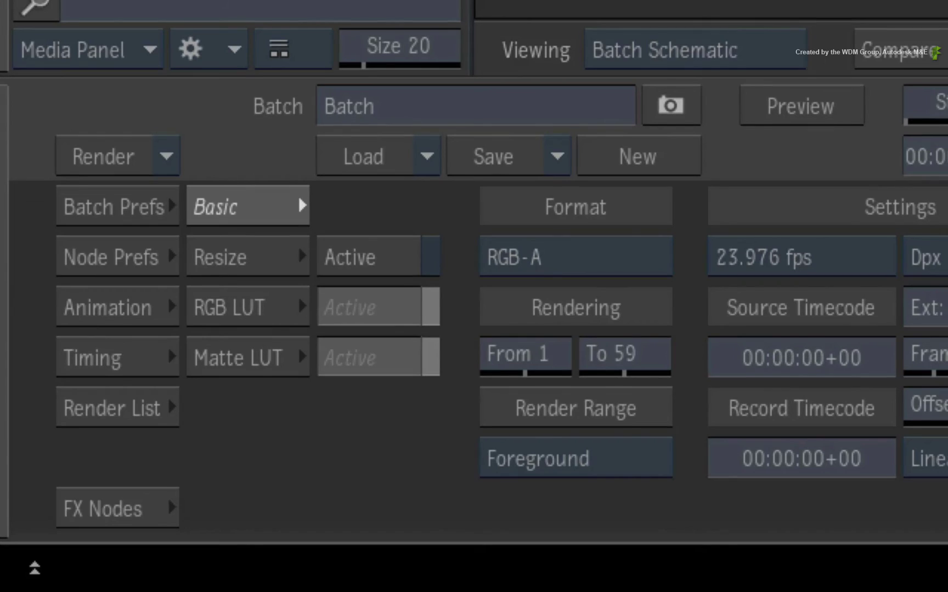
pyautogui.click(80, 155)
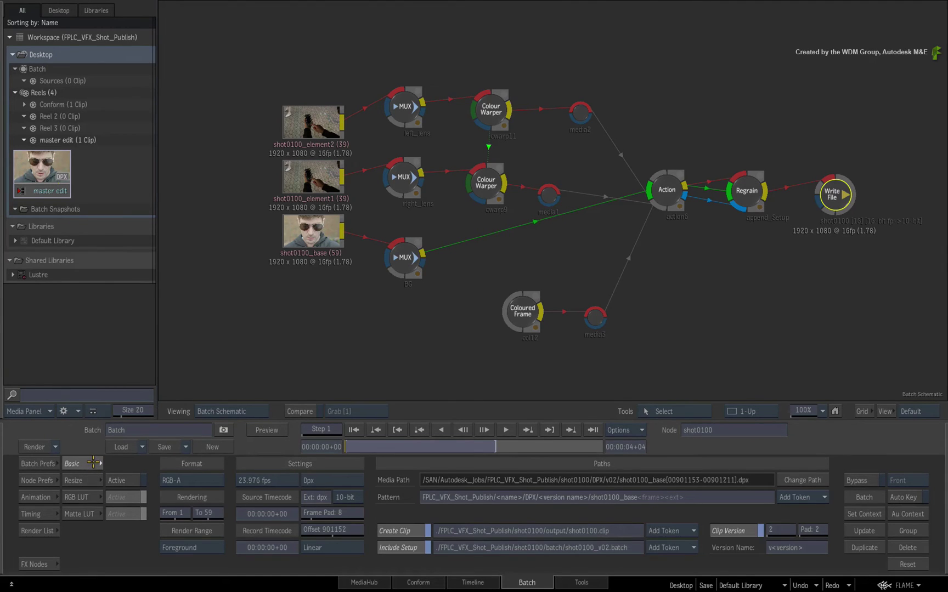
# Step: Switch shot0100 in the master edit timeline to its latest source version
pyautogui.click(458, 582)
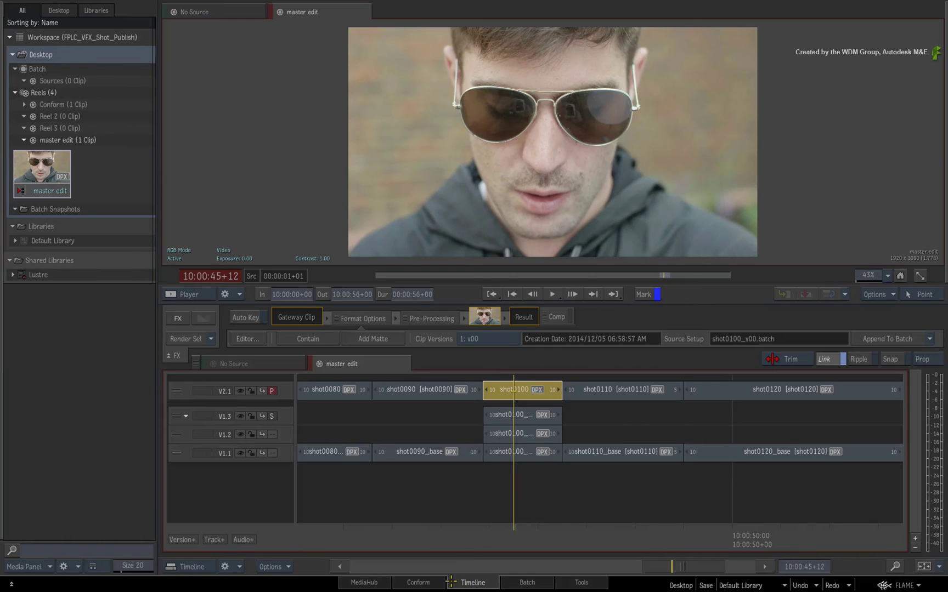
pyautogui.rightClick(541, 399)
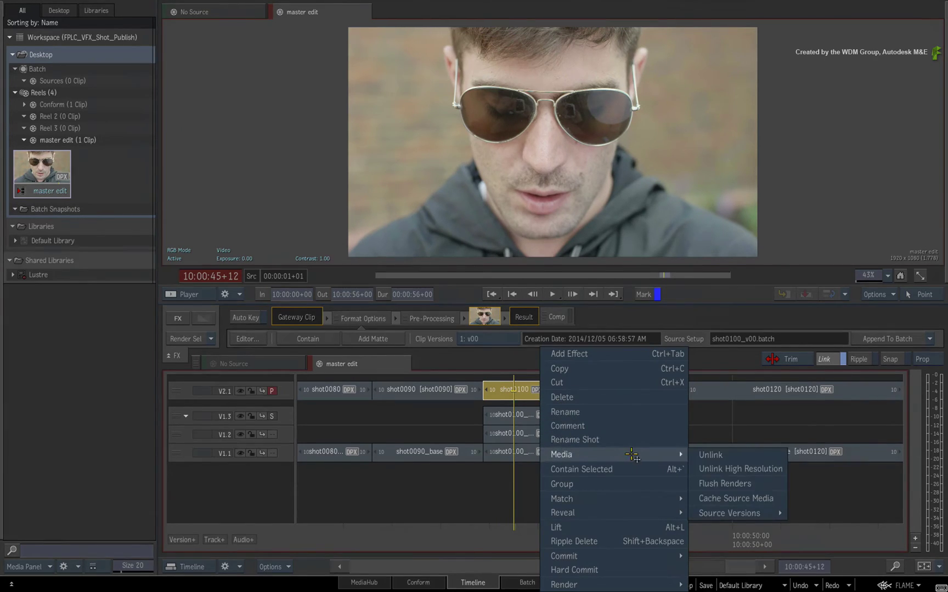
pyautogui.moveTo(124, 248)
pyautogui.moveTo(544, 395)
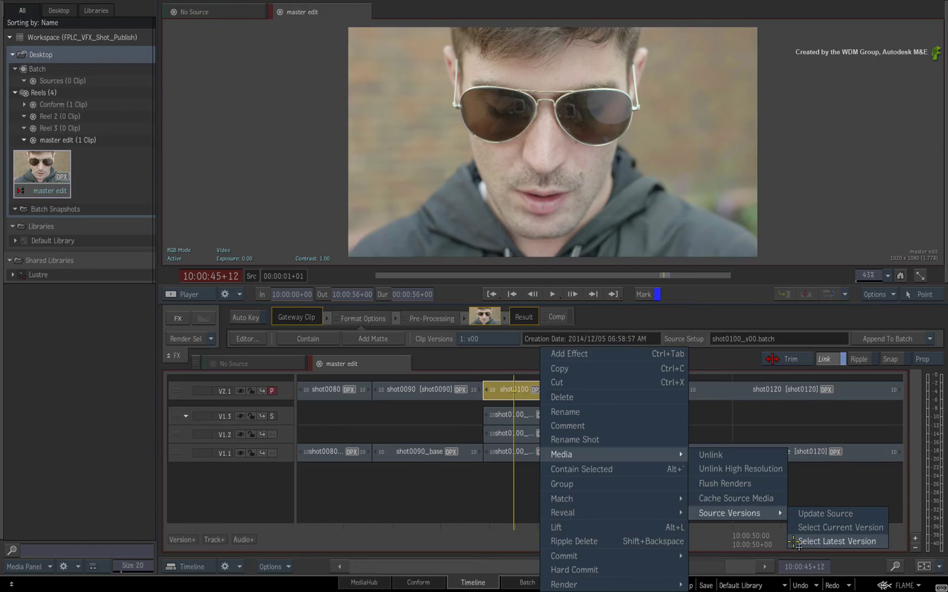
pyautogui.click(789, 538)
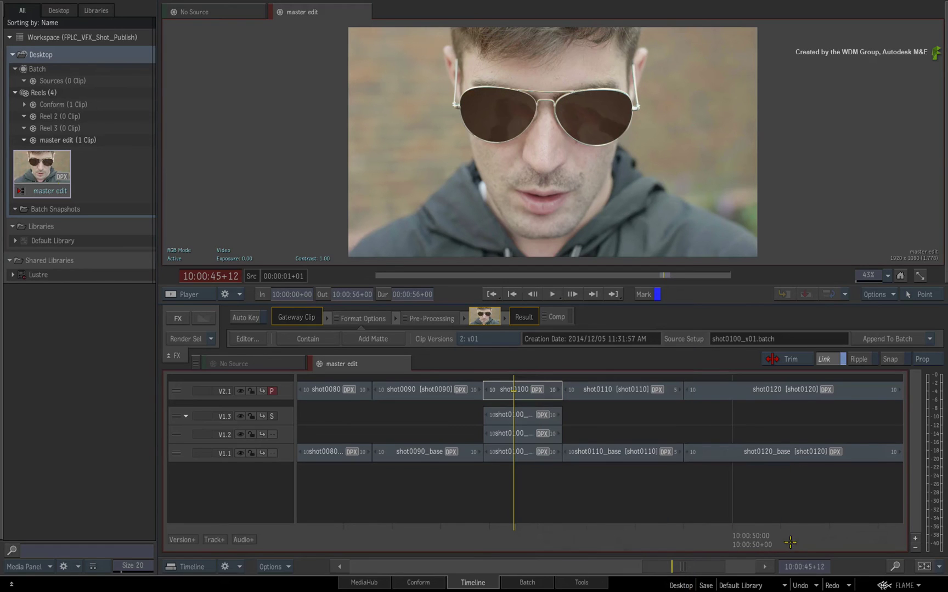
# Step: Scrub shot0100 and compare clip versions v00 and v01, ending on v01
pyautogui.click(501, 533)
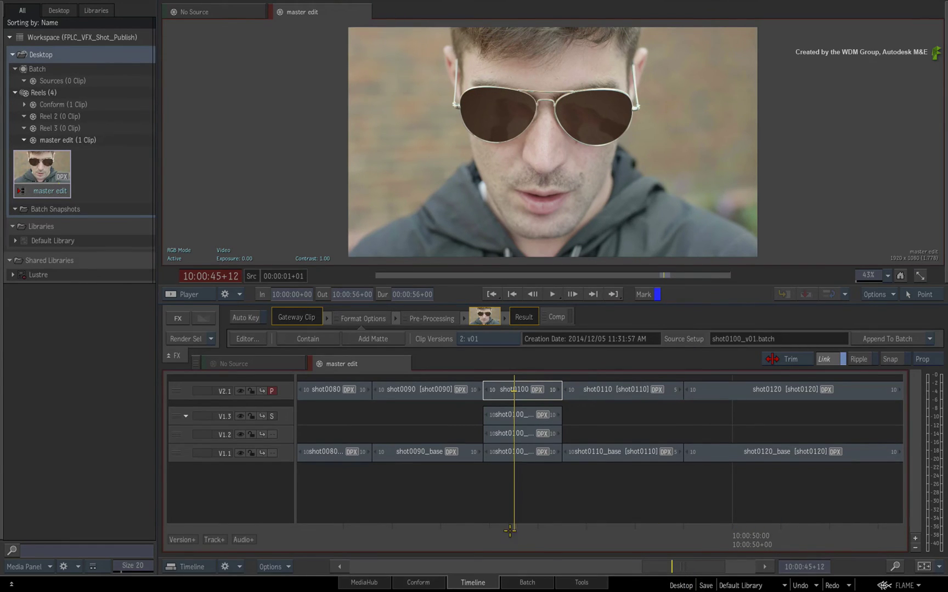
pyautogui.moveTo(511, 533); pyautogui.dragTo(507, 529)
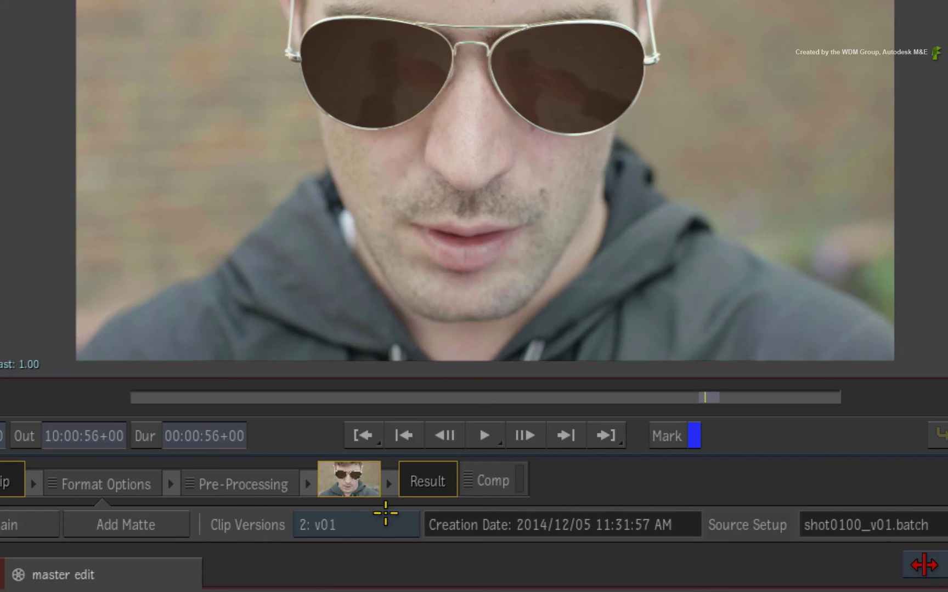
pyautogui.click(502, 338)
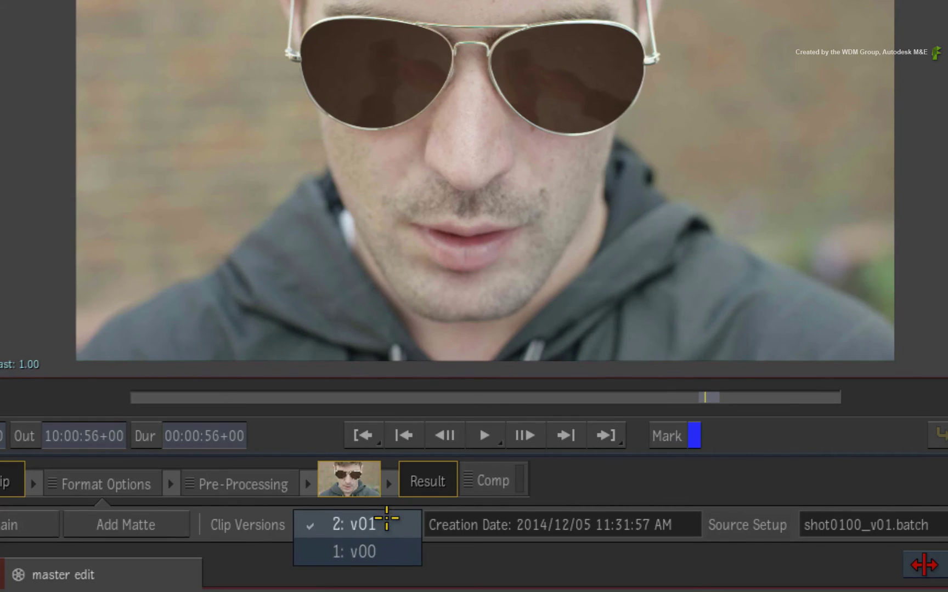
pyautogui.click(395, 553)
pyautogui.click(389, 531)
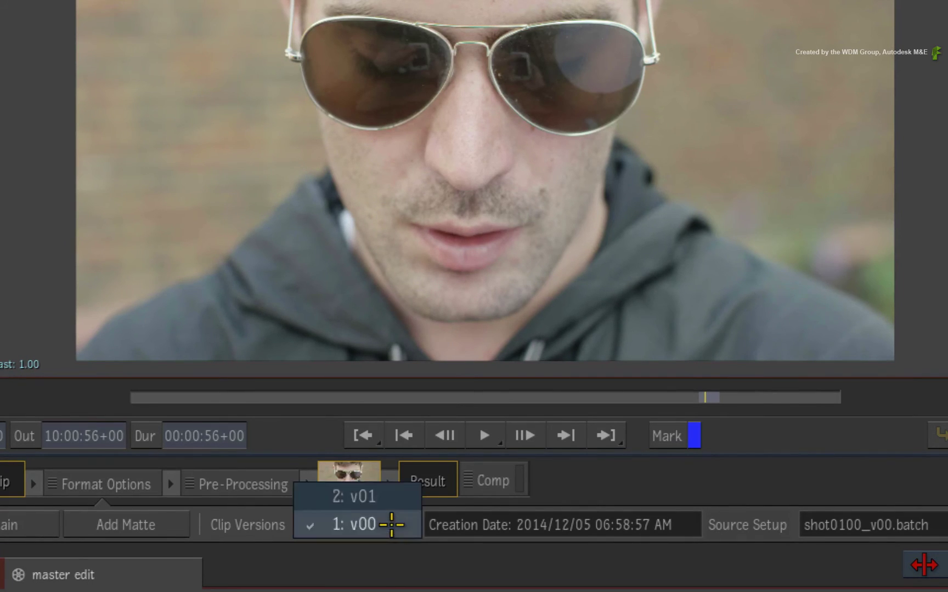
pyautogui.click(398, 491)
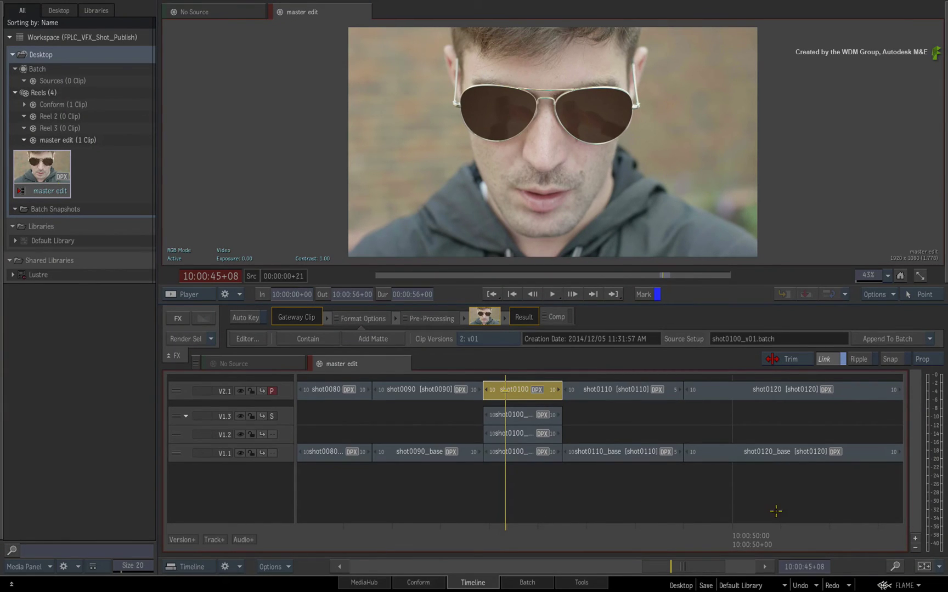
# Step: Fit the timeline and set the entire master edit clip to Select Latest Version
pyautogui.click(923, 567)
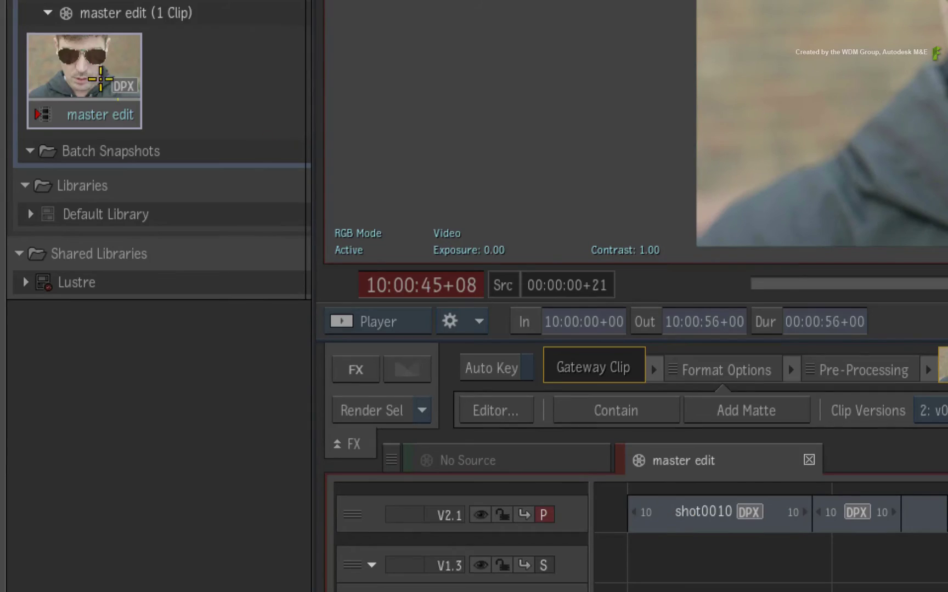
pyautogui.click(99, 77)
pyautogui.rightClick(94, 74)
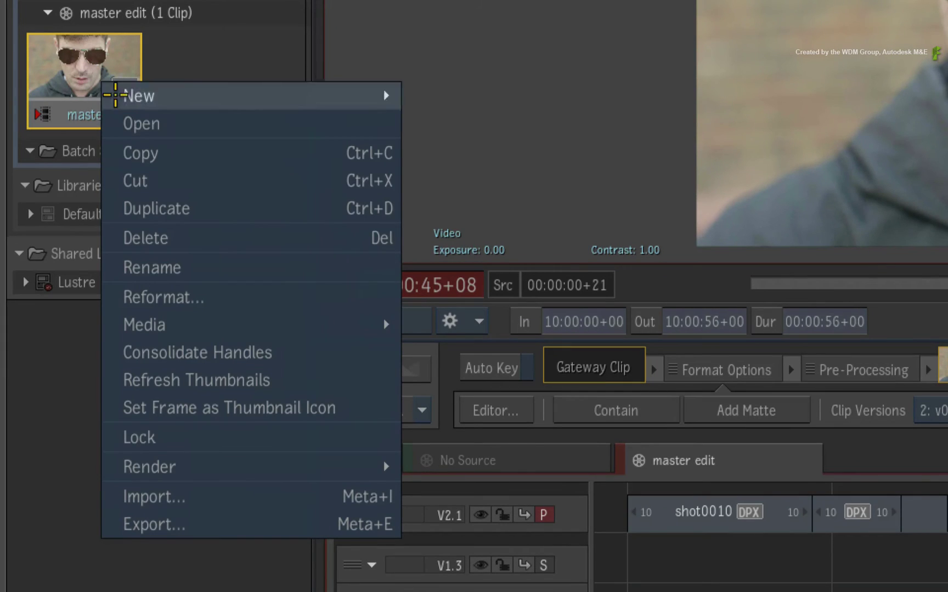
pyautogui.moveTo(222, 325)
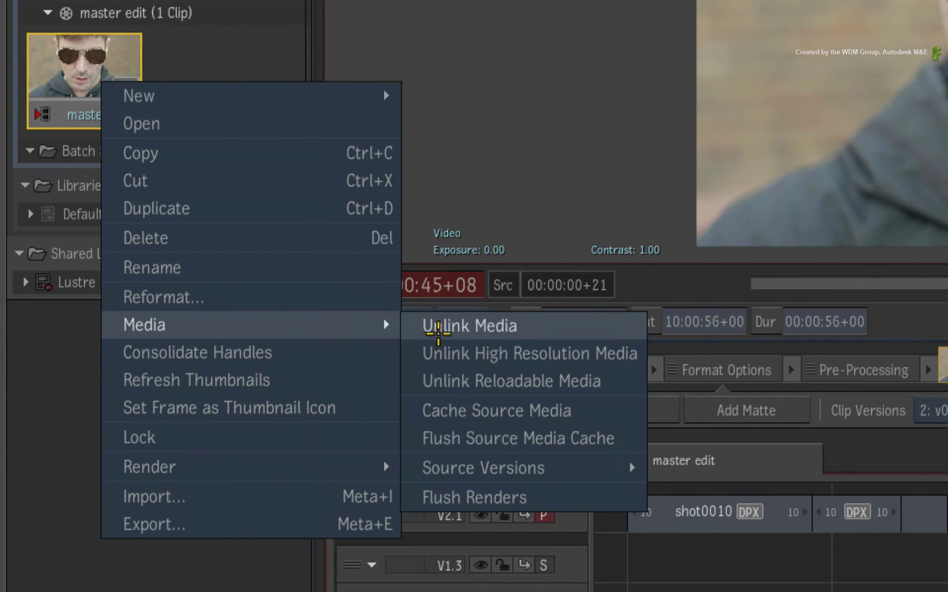
pyautogui.moveTo(483, 468)
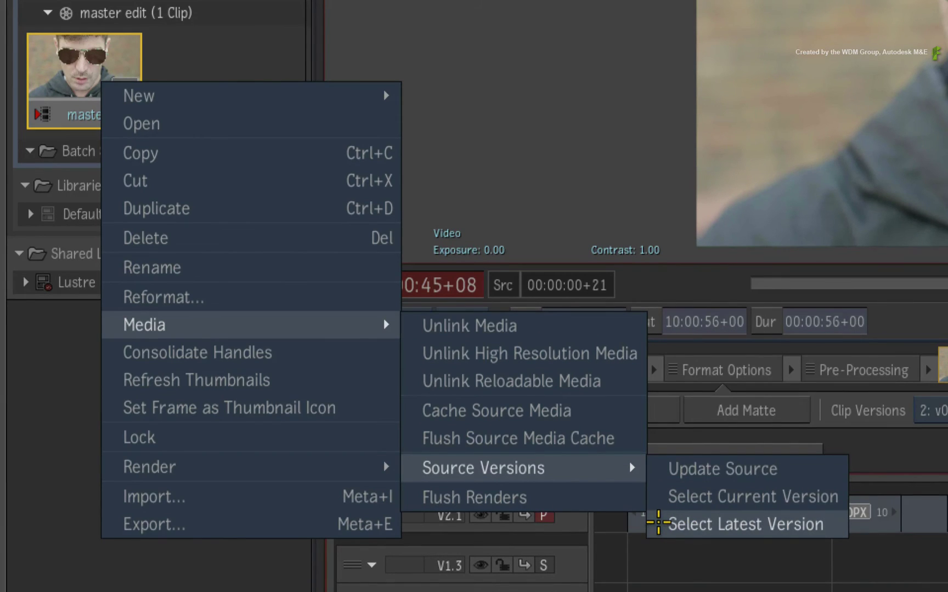
pyautogui.click(655, 524)
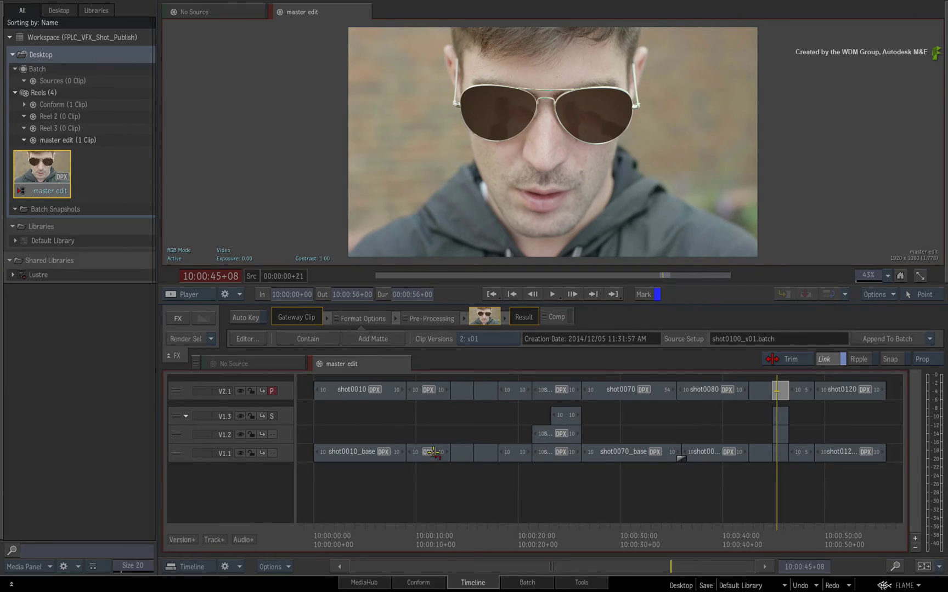
pyautogui.click(573, 499)
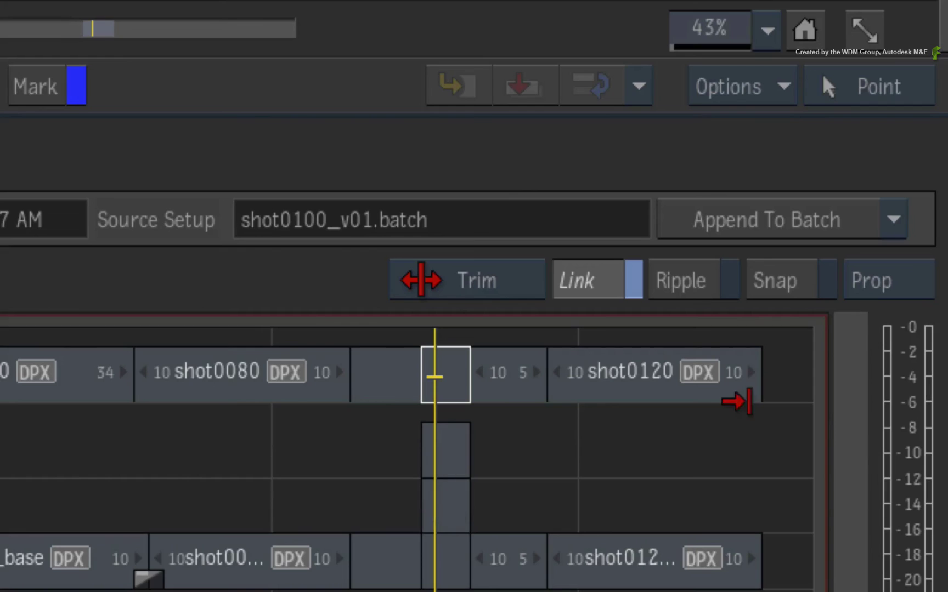
pyautogui.click(930, 338)
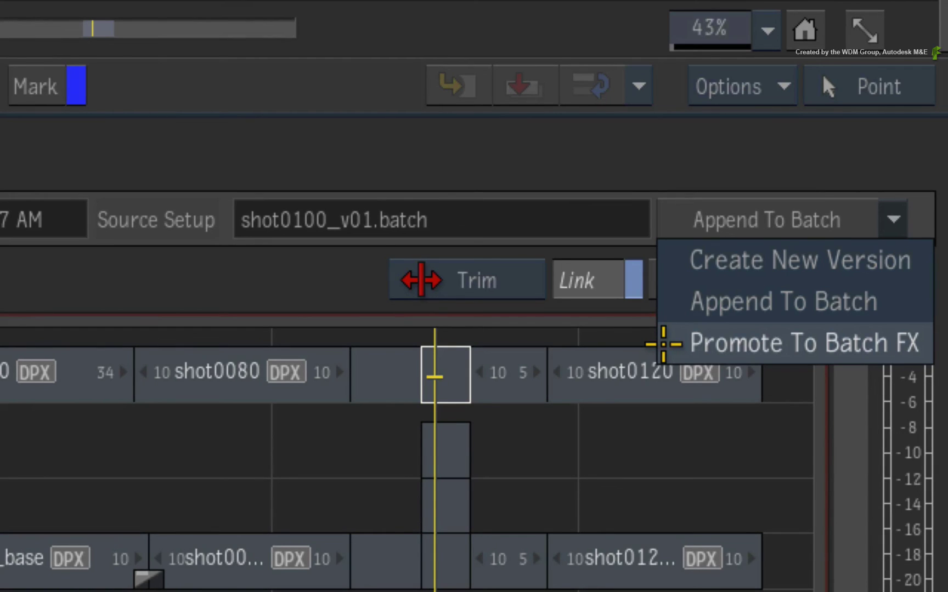
pyautogui.click(670, 143)
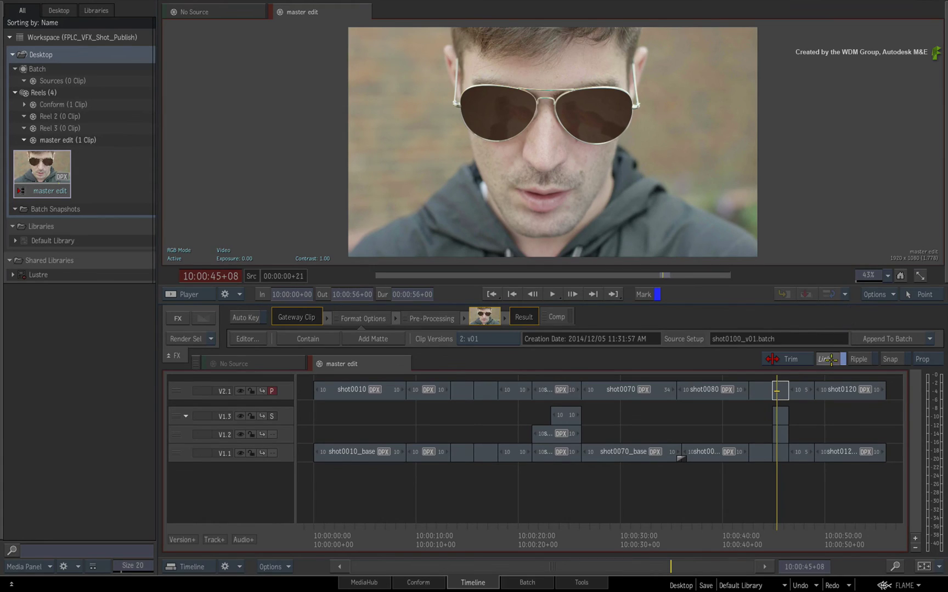
# Step: Scrub the positioner back to shot0060 to view its v01 composite
pyautogui.click(745, 529)
pyautogui.moveTo(733, 527); pyautogui.dragTo(571, 490)
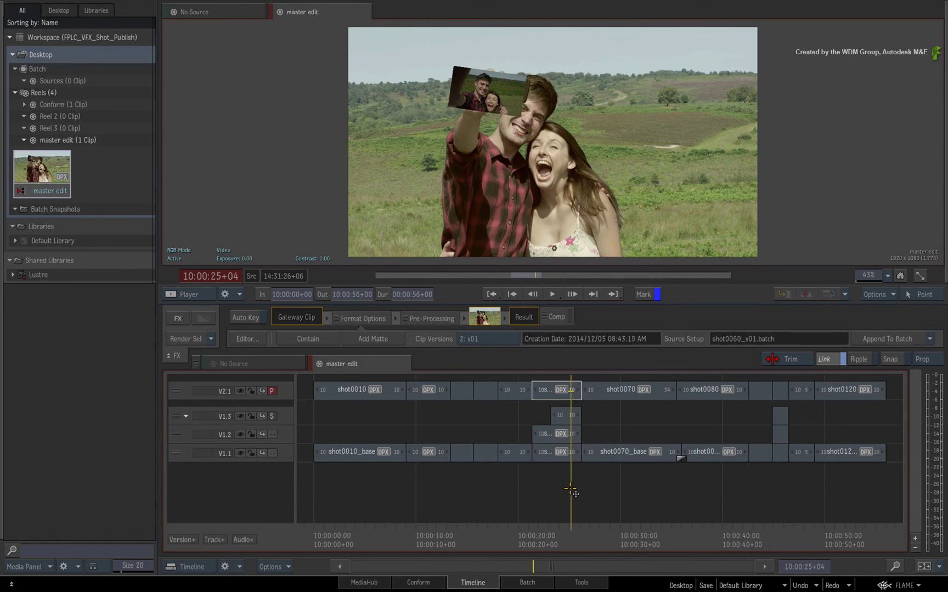